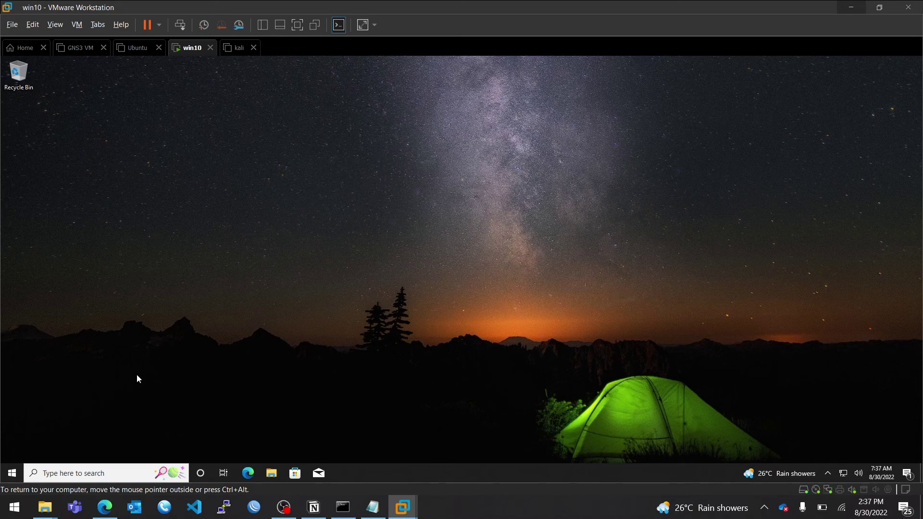
Step: Show the win10 virtual machine in full screen and run hdwwiz, allowing the Add Hardware Wizard to make changes
{"action": "left_click", "coordinate": [297, 25]}
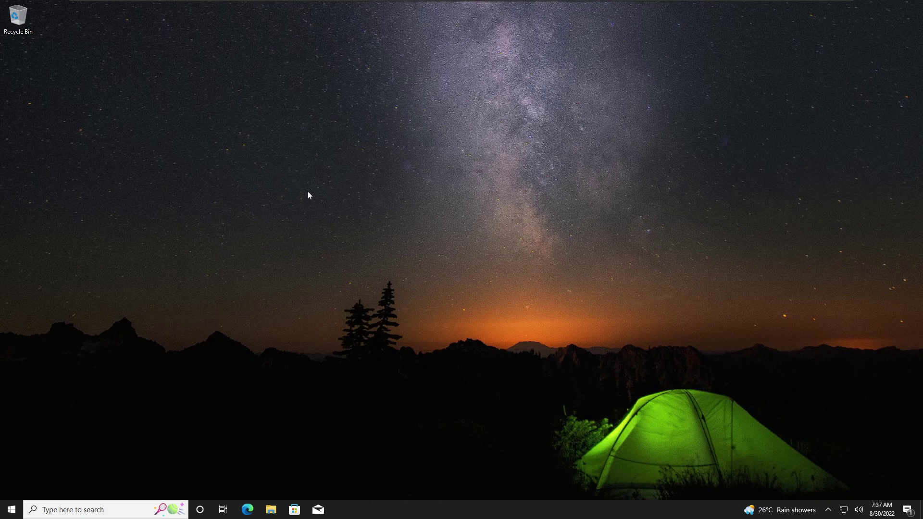
{"action": "key", "text": "super+r"}
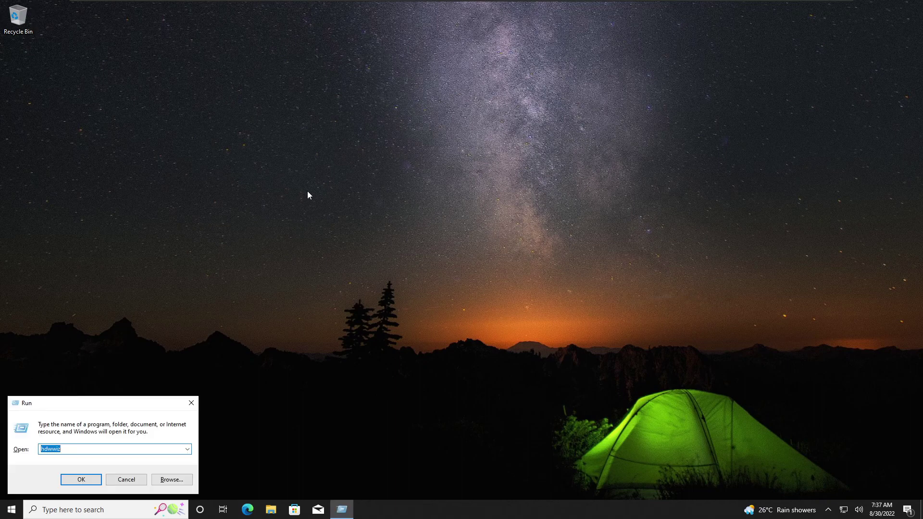
{"action": "key", "text": "End"}
{"action": "key", "text": "Return"}
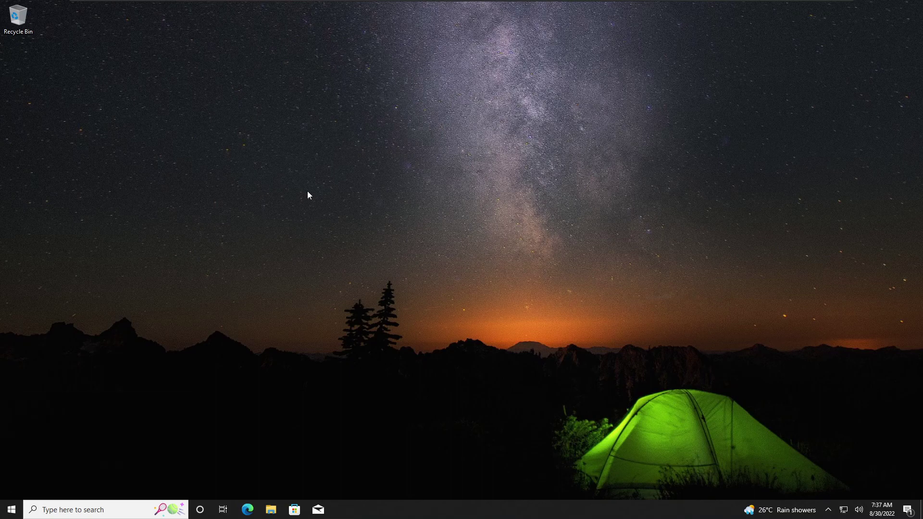
{"action": "key", "text": "Left"}
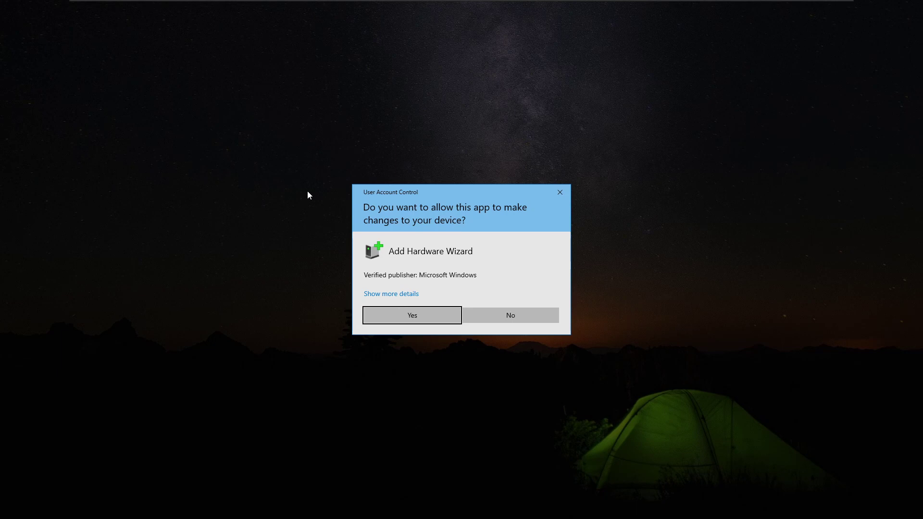
{"action": "key", "text": "Return"}
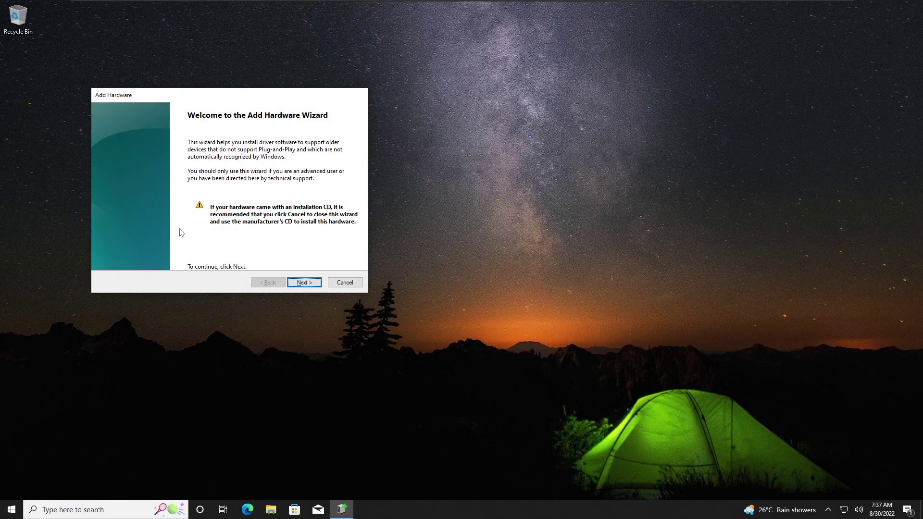
Step: Proceed through the wizard's welcome page and choose to install hardware manually selected from a list (Advanced)
{"action": "left_click", "coordinate": [298, 284]}
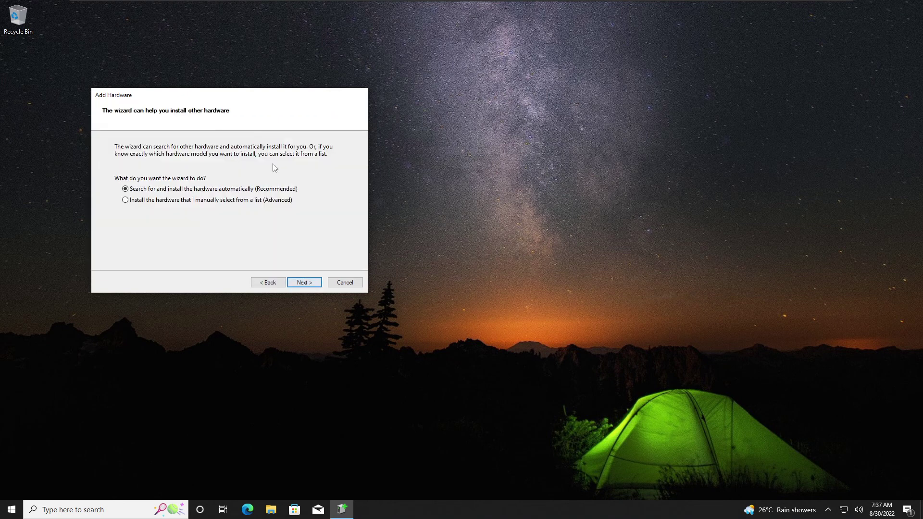
{"action": "left_click_drag", "start_coordinate": [255, 99], "coordinate": [420, 88]}
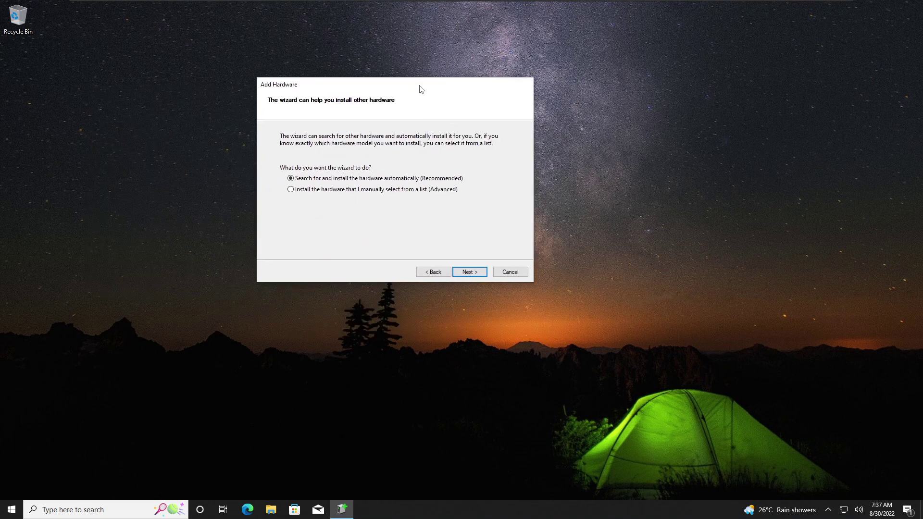
{"action": "left_click", "coordinate": [348, 190]}
{"action": "left_click", "coordinate": [459, 272]}
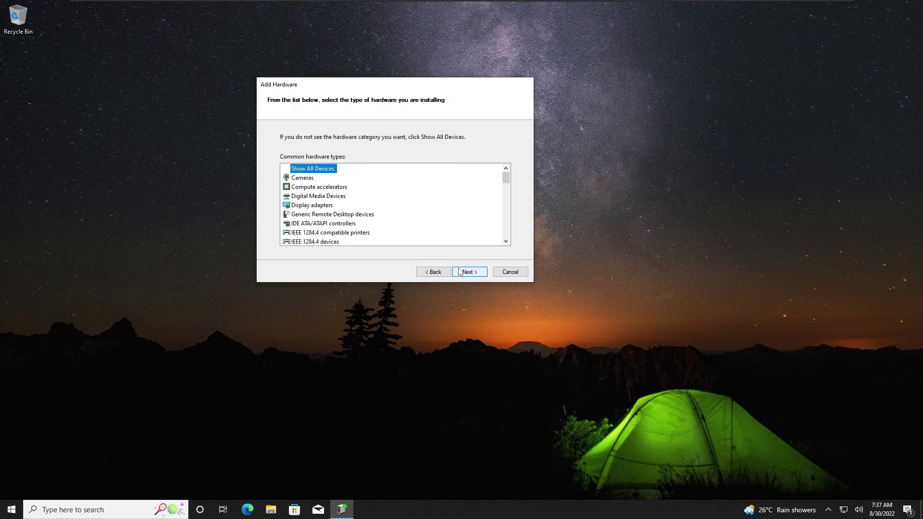
Step: Choose Network adapters as the type of hardware to install and continue to the driver selection
{"action": "left_click", "coordinate": [326, 198]}
{"action": "key", "text": "m"}
{"action": "key", "text": "m"}
{"action": "key", "text": "m"}
{"action": "key", "text": "m"}
{"action": "key", "text": "m"}
{"action": "key", "text": "m"}
{"action": "key", "text": "m"}
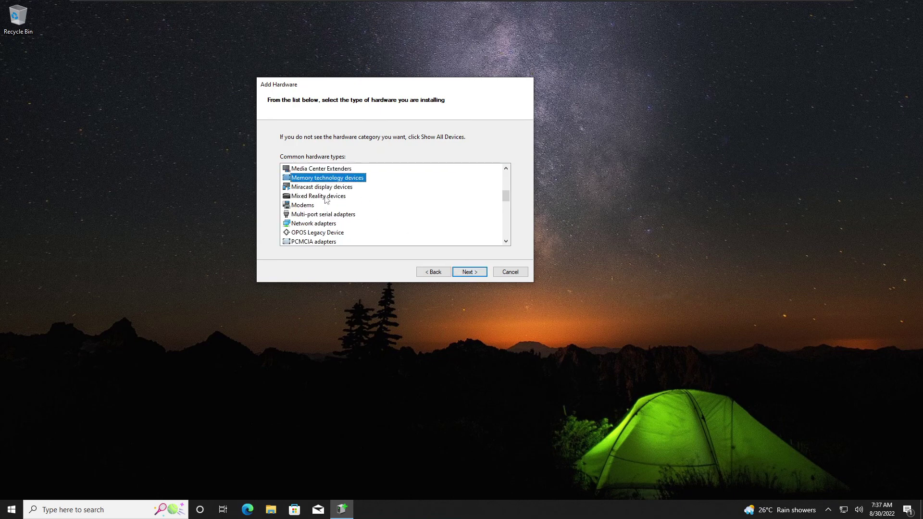
{"action": "key", "text": "m"}
{"action": "left_click", "coordinate": [323, 224]}
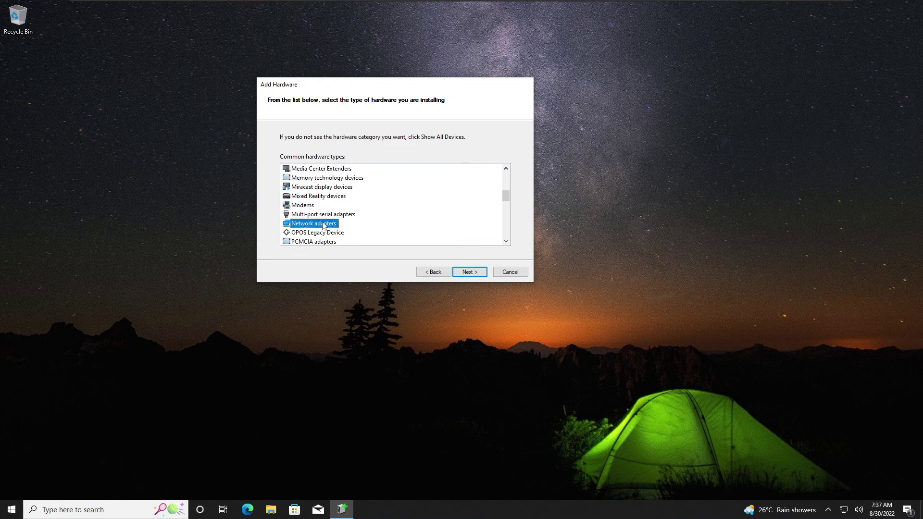
{"action": "left_click", "coordinate": [482, 274]}
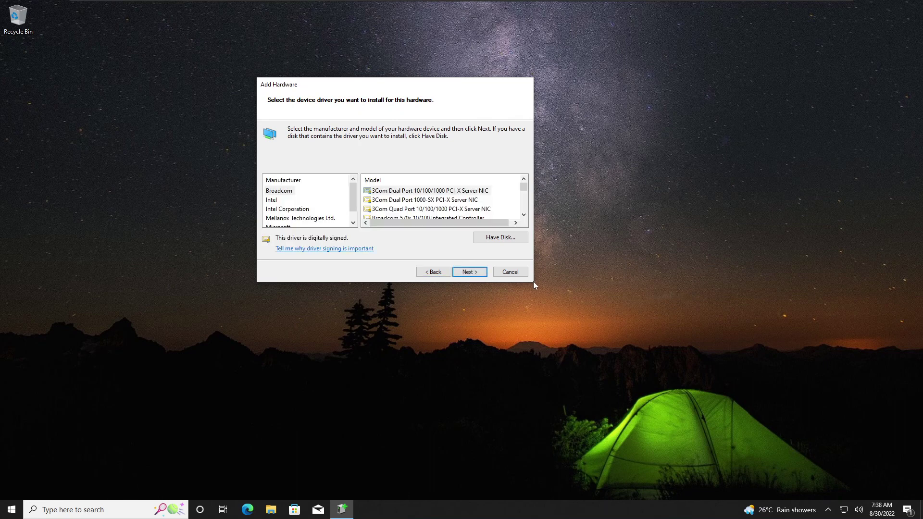
Step: Install the Microsoft KM-TEST Loopback Adapter from the manufacturer Microsoft and finish the wizard
{"action": "left_click", "coordinate": [282, 209]}
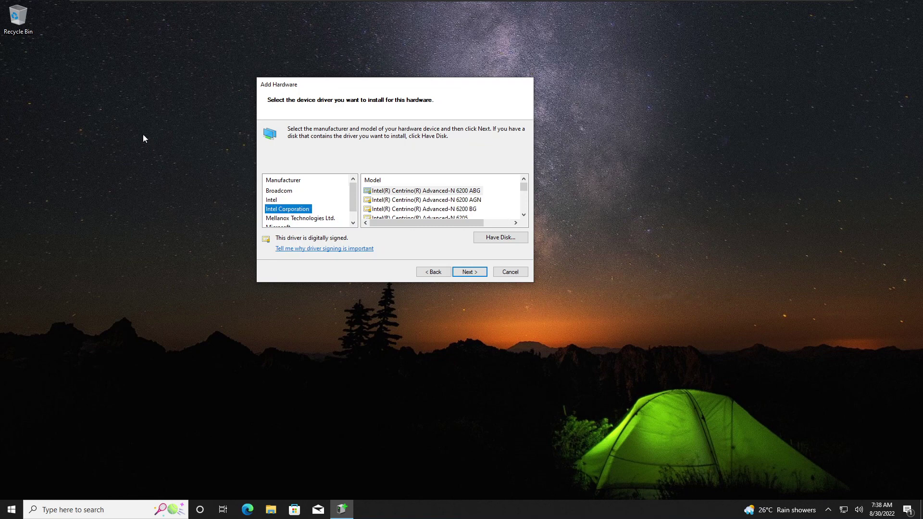
{"action": "key", "text": "Down"}
{"action": "key", "text": "Down"}
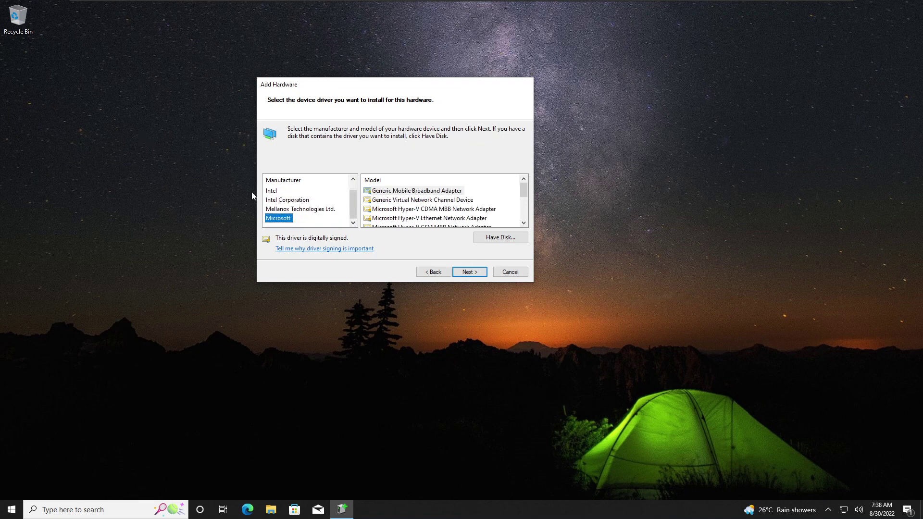
{"action": "left_click", "coordinate": [412, 201]}
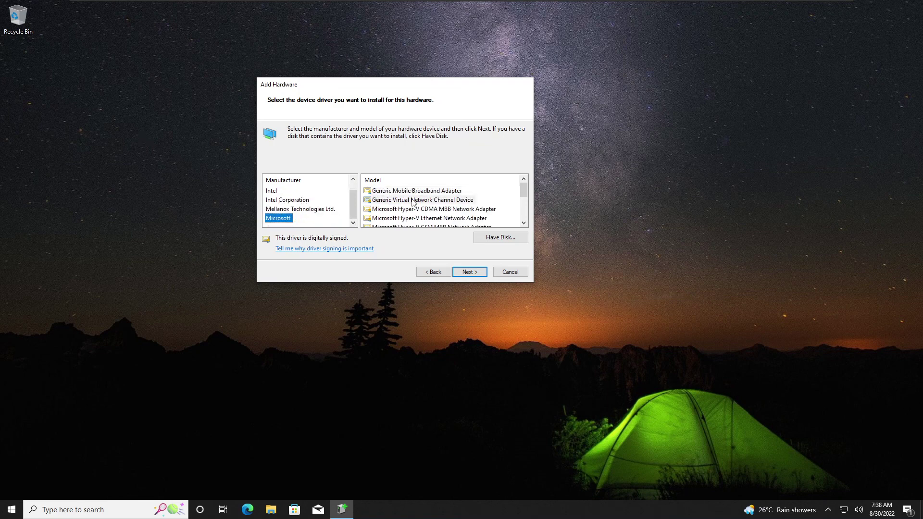
{"action": "key", "text": "Down"}
{"action": "key", "text": "Down"}
{"action": "key", "text": "Down"}
{"action": "key", "text": "Down"}
{"action": "key", "text": "Down"}
{"action": "key", "text": "Down"}
{"action": "key", "text": "Down"}
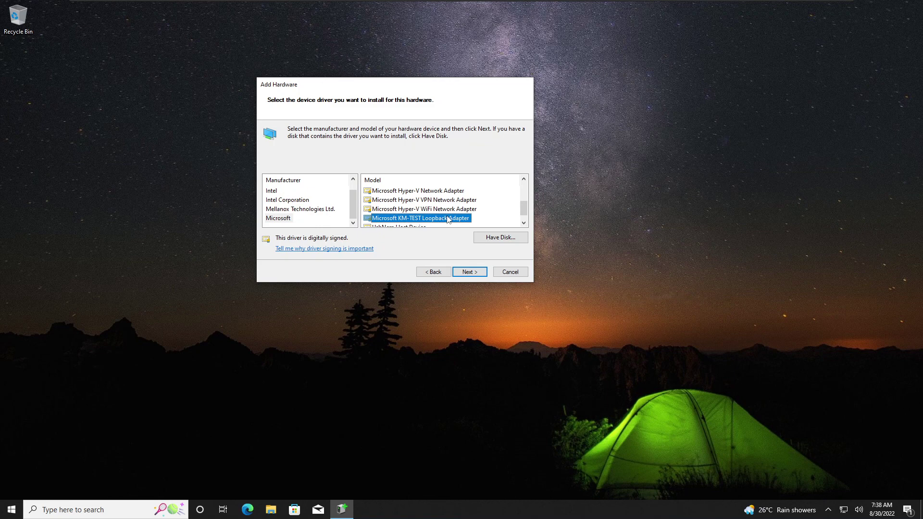
{"action": "left_click", "coordinate": [469, 272]}
{"action": "left_click", "coordinate": [470, 272]}
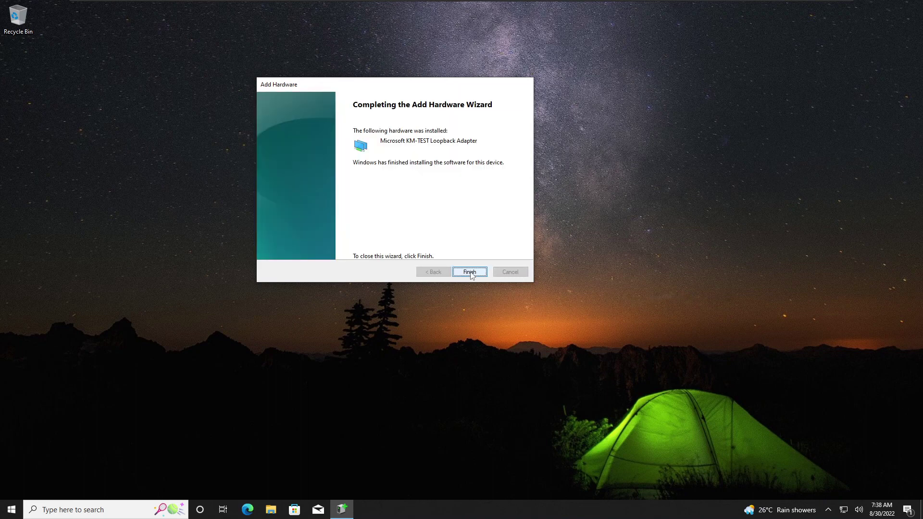
{"action": "left_click", "coordinate": [470, 272]}
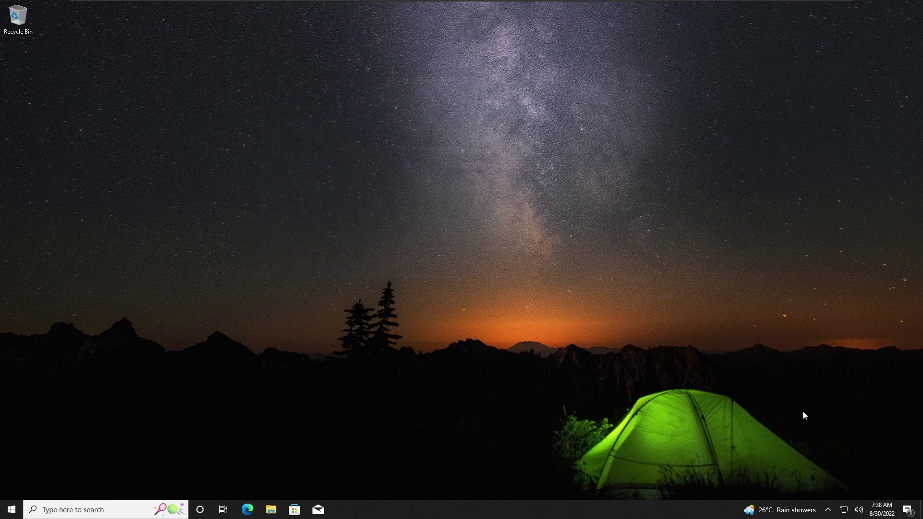
Step: Open the Network & Internet settings and bring up the adapter options from the Ethernet page
{"action": "right_click", "coordinate": [842, 500]}
{"action": "left_click", "coordinate": [842, 499]}
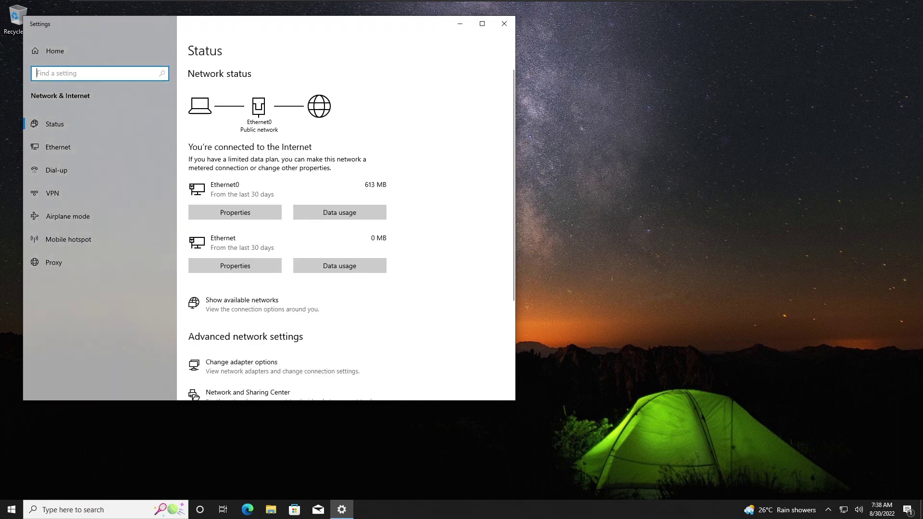
{"action": "left_click_drag", "start_coordinate": [244, 26], "coordinate": [340, 37]}
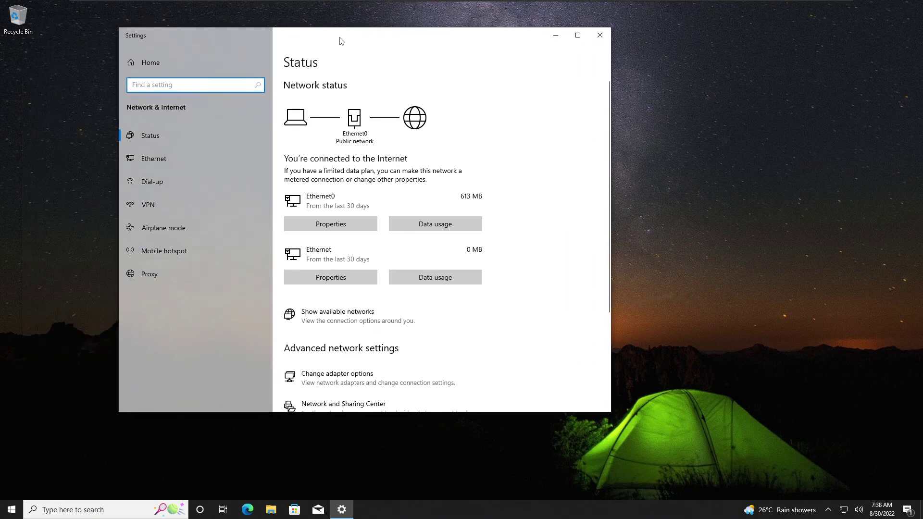
{"action": "left_click", "coordinate": [202, 161]}
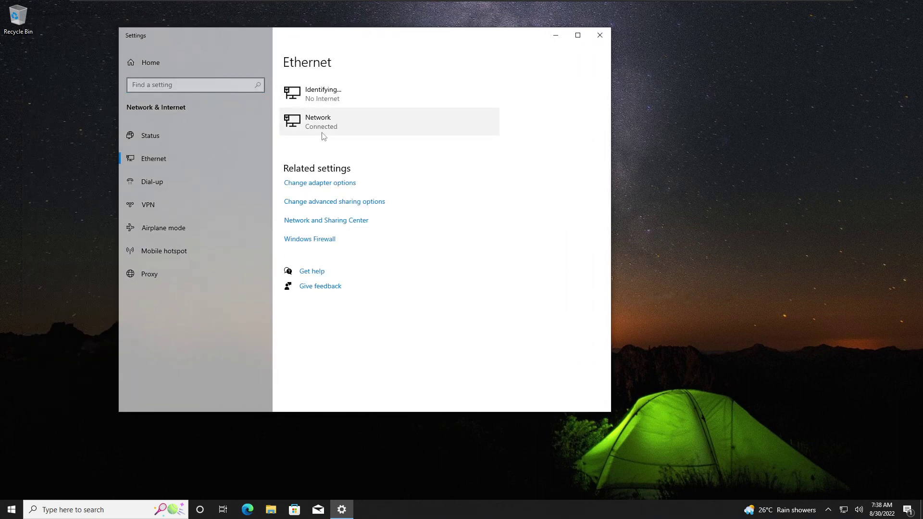
{"action": "left_click", "coordinate": [326, 185]}
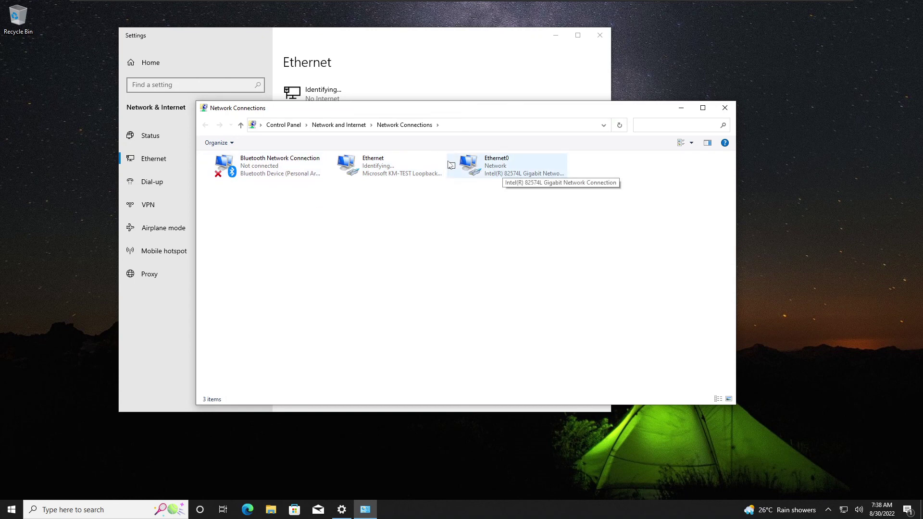
Step: Rename the Microsoft KM-TEST Loopback adapter's connection as GNS3
{"action": "left_click", "coordinate": [393, 170]}
{"action": "right_click", "coordinate": [393, 171]}
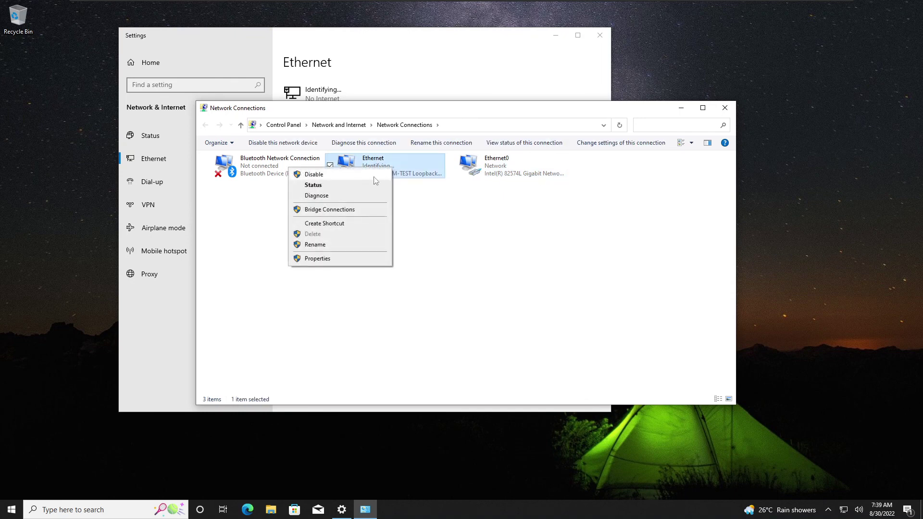
{"action": "left_click", "coordinate": [351, 244]}
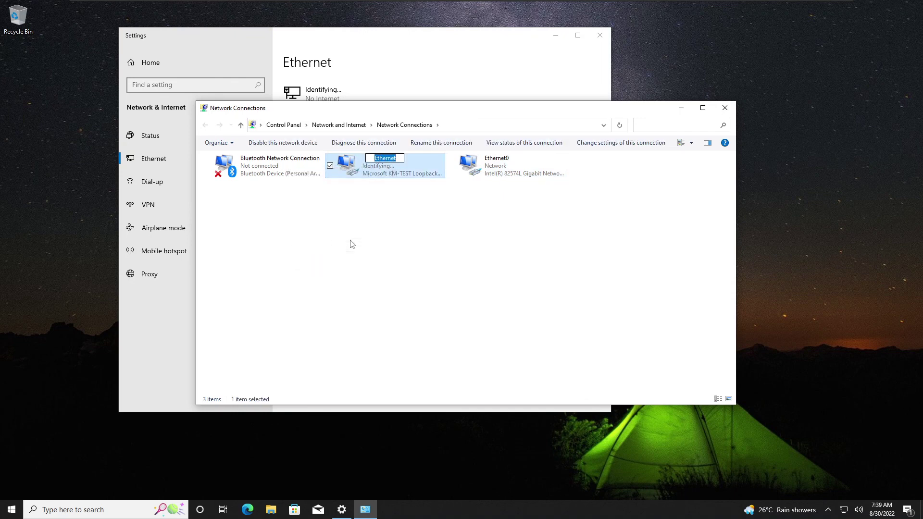
{"action": "key", "text": "BackSpace"}
{"action": "type", "text": "GNS3"}
{"action": "key", "text": "Return"}
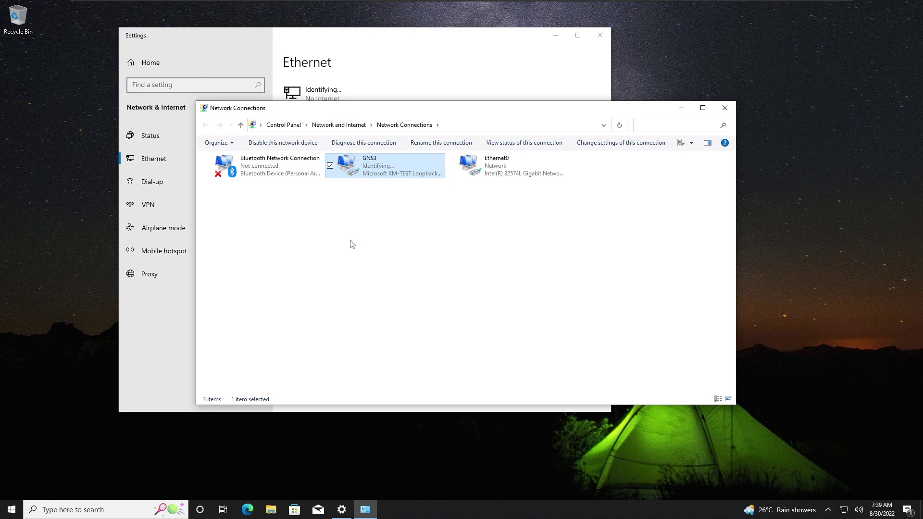
Step: Assign the GNS3 connection the static IPv4 address 192.168.137.1 with the default subnet mask and save its properties
{"action": "right_click", "coordinate": [382, 176]}
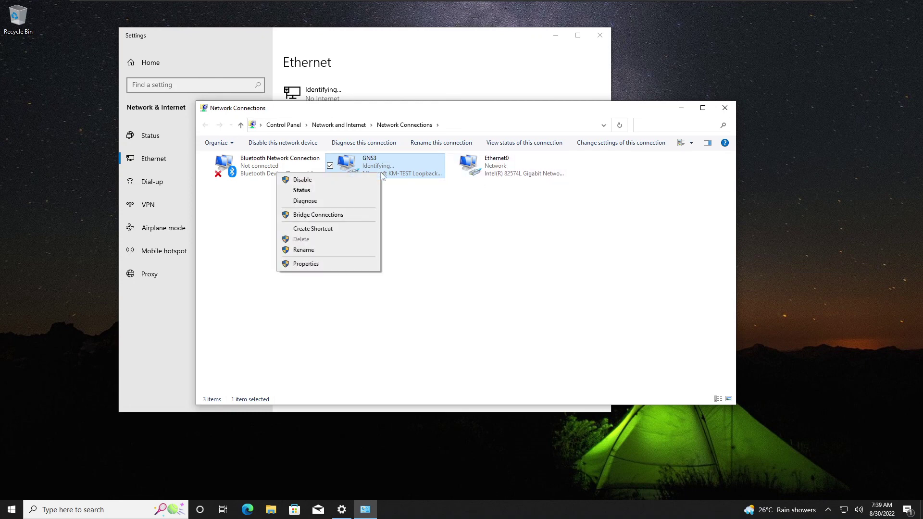
{"action": "left_click", "coordinate": [340, 268]}
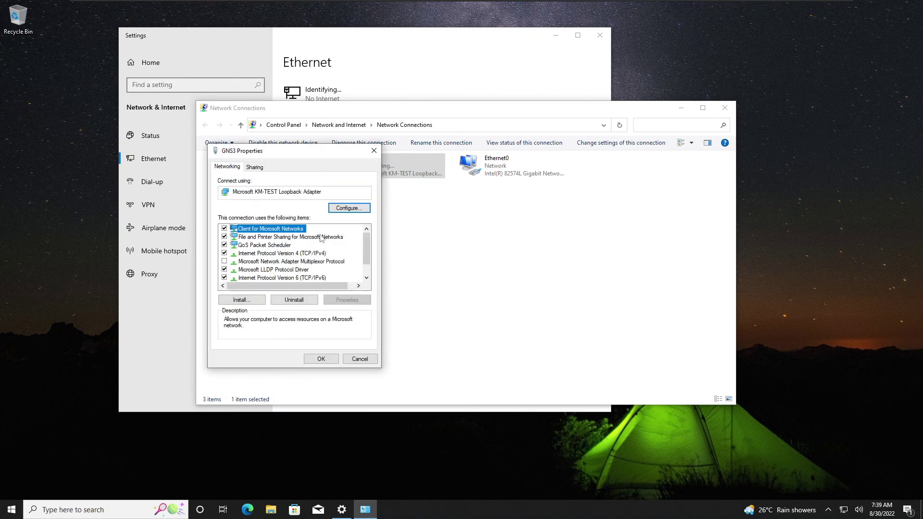
{"action": "left_click", "coordinate": [308, 258]}
{"action": "double_click", "coordinate": [308, 253]}
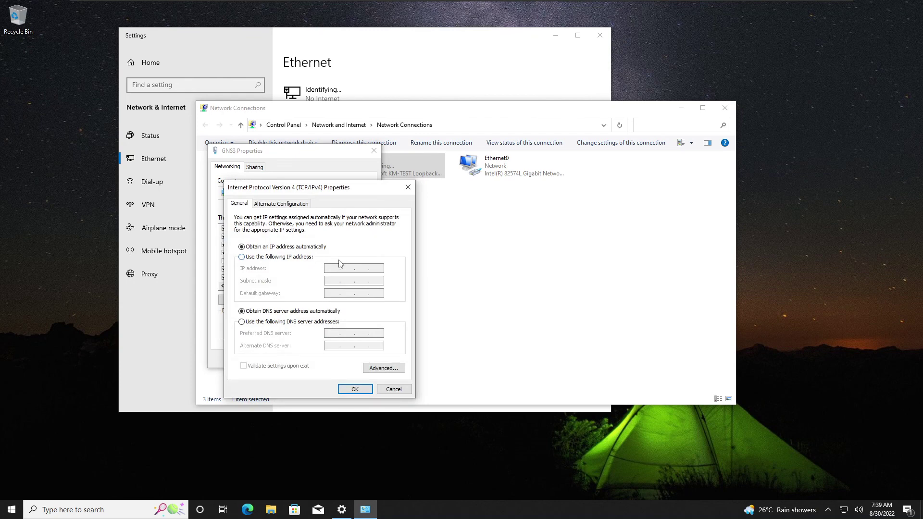
{"action": "left_click", "coordinate": [303, 258]}
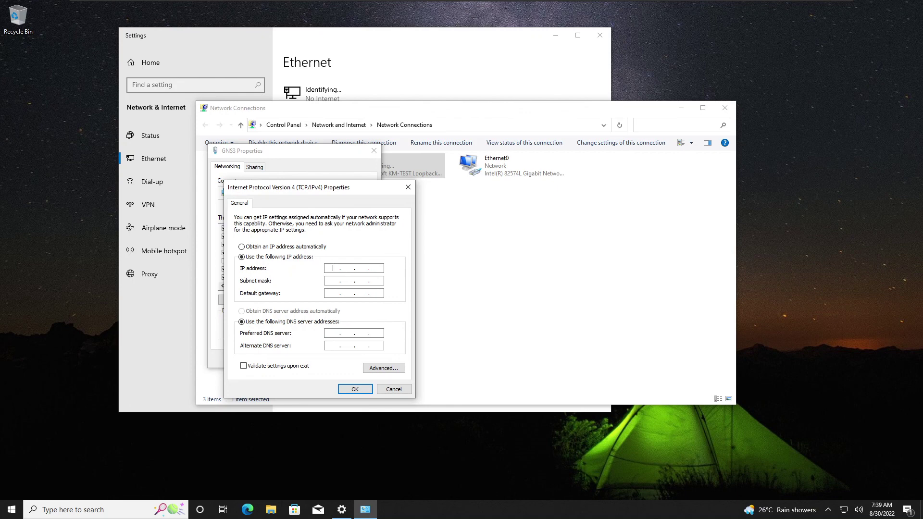
{"action": "type", "text": "192 . 168 . 137 . 1"}
{"action": "key", "text": "Tab"}
{"action": "left_click", "coordinate": [354, 389]}
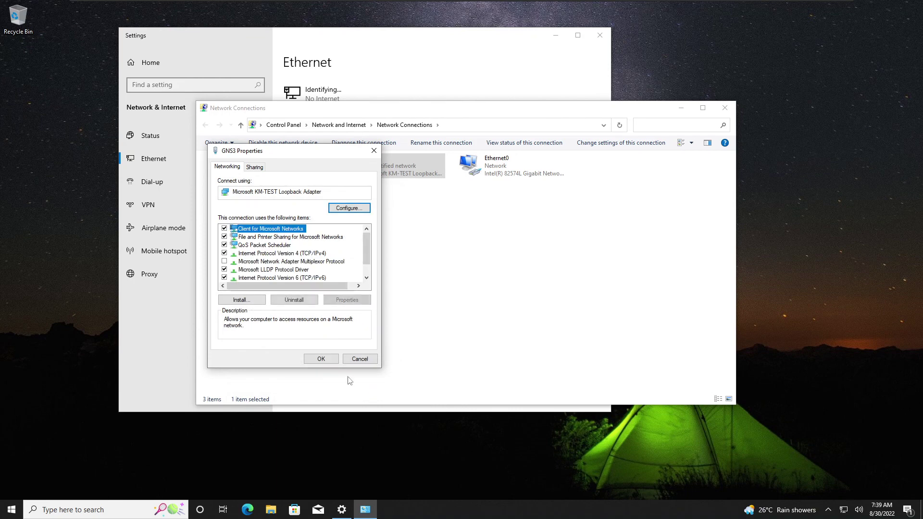
{"action": "left_click", "coordinate": [321, 359]}
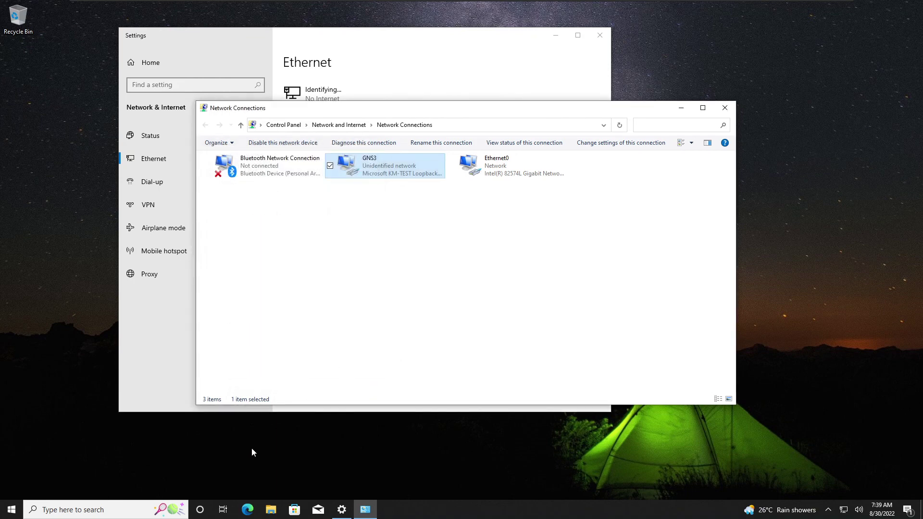
Step: Open a command prompt through CMD and ping 192.168.137.1 to test the loopback adapter
{"action": "key", "text": "super+r"}
{"action": "type", "text": "CMD"}
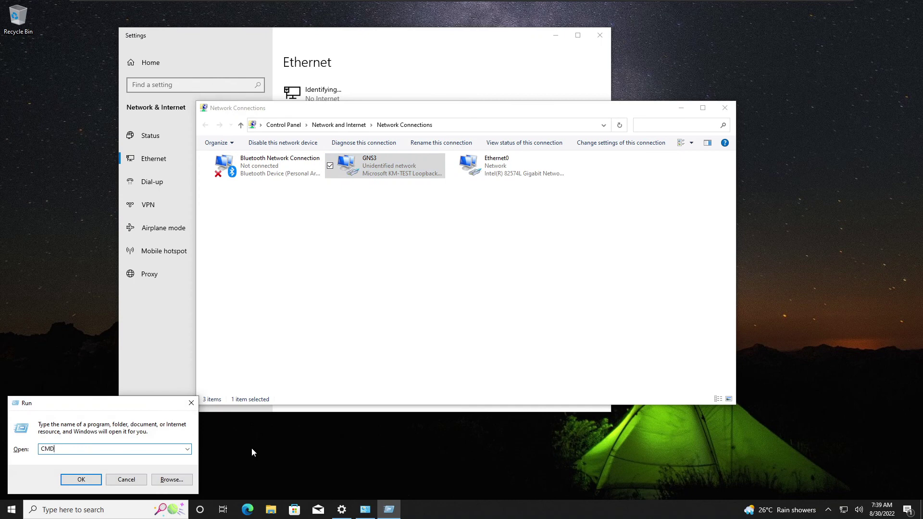
{"action": "key", "text": "Return"}
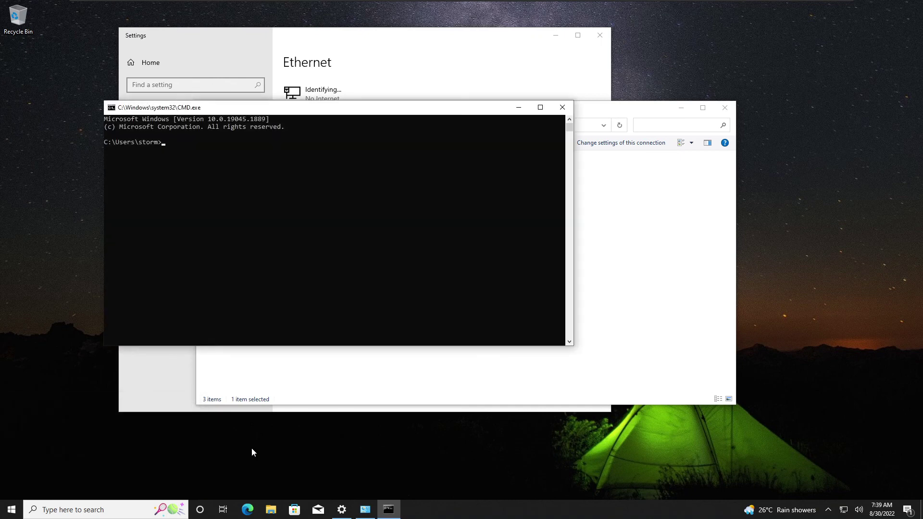
{"action": "type", "text": "PING 192.168.137.1"}
{"action": "key", "text": "Return"}
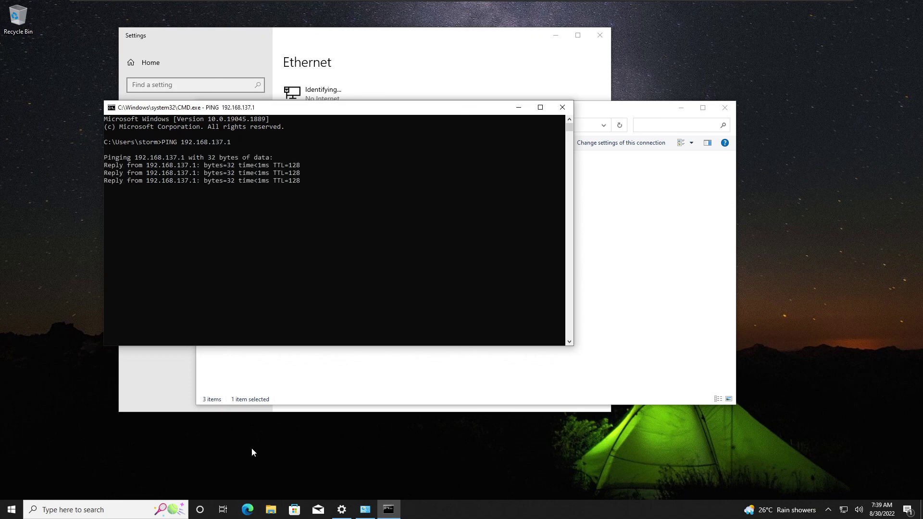
{"action": "key", "text": "Return"}
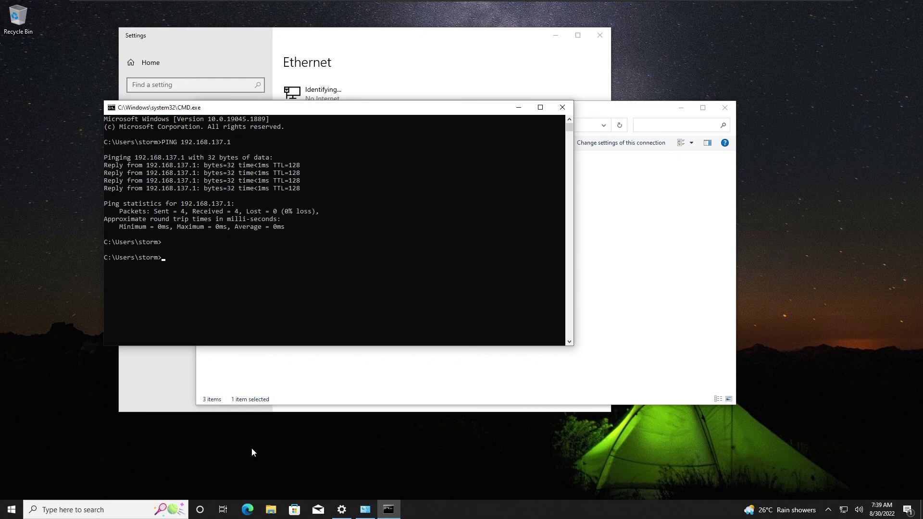